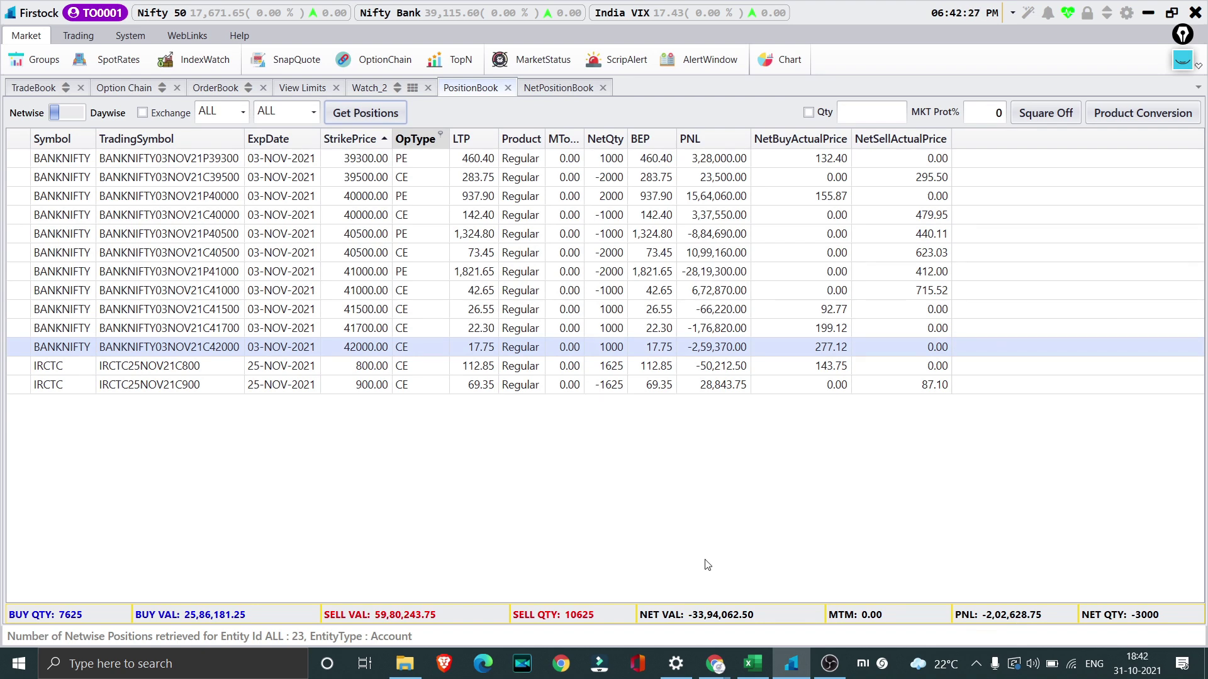
Step: Bring up the Sensibull strategy builder with the ten-leg BANKNIFTY strategy, briefly checking the Firstock positions
click(715, 664)
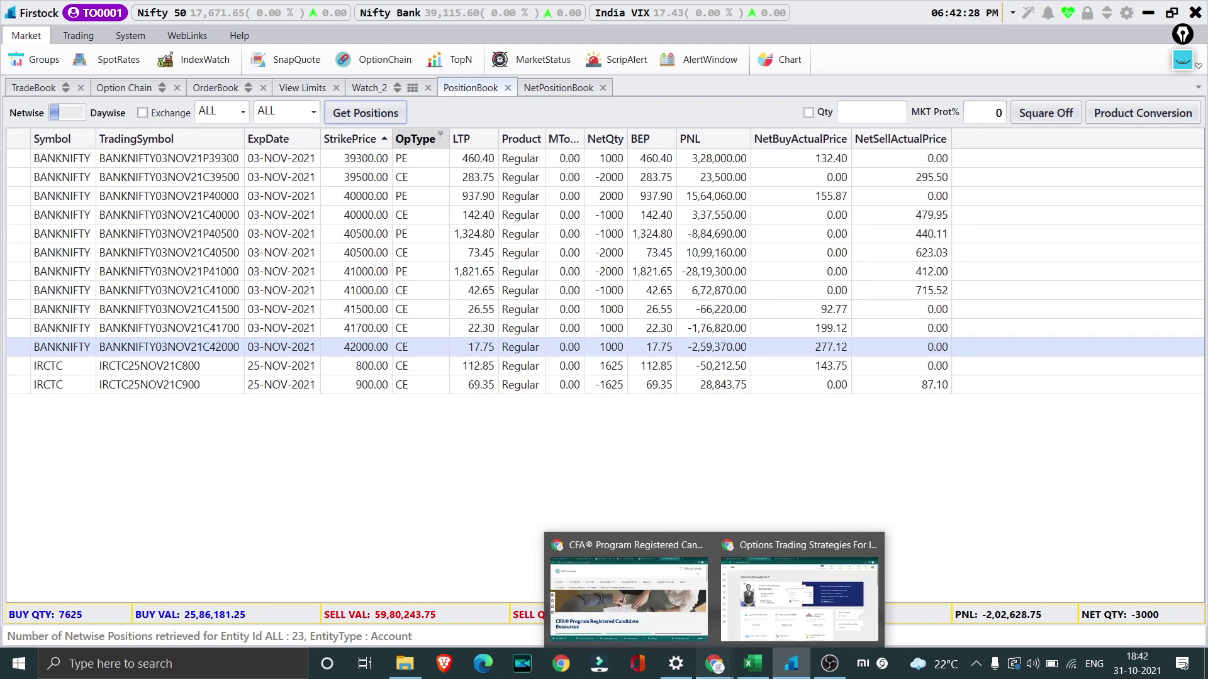
click(722, 637)
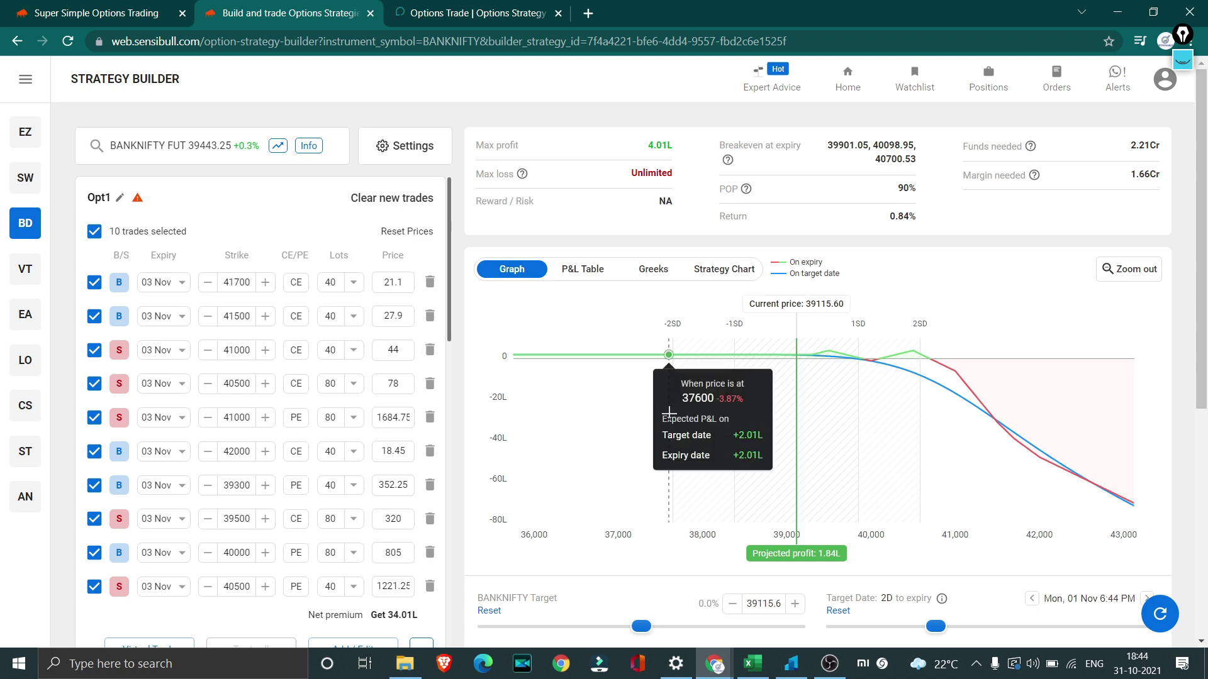
click(791, 664)
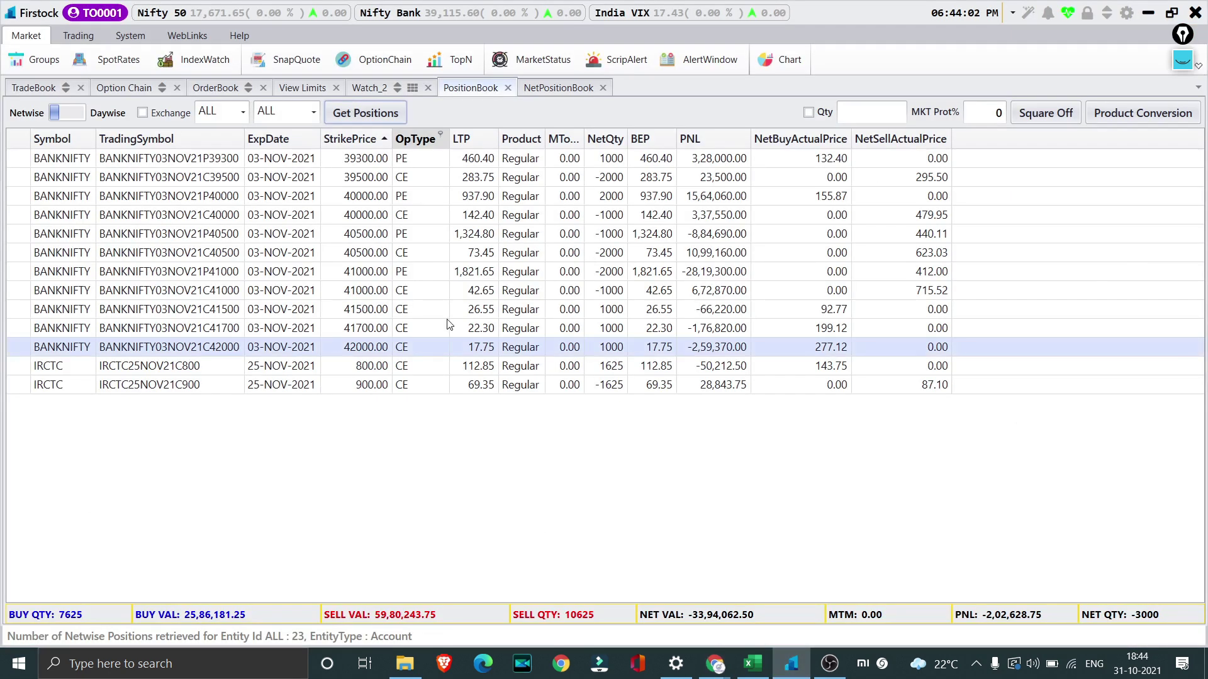
click(1141, 19)
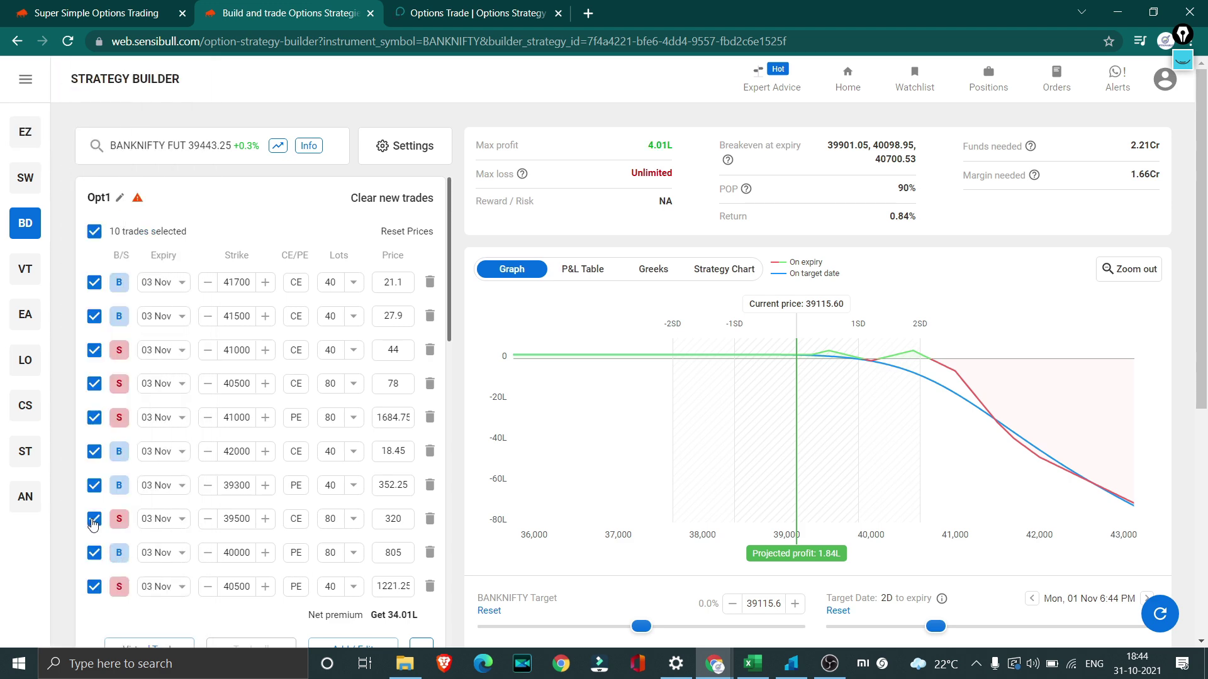
Step: Exclude the 39500 CE sell leg so only 9 BANKNIFTY trades are selected
click(93, 519)
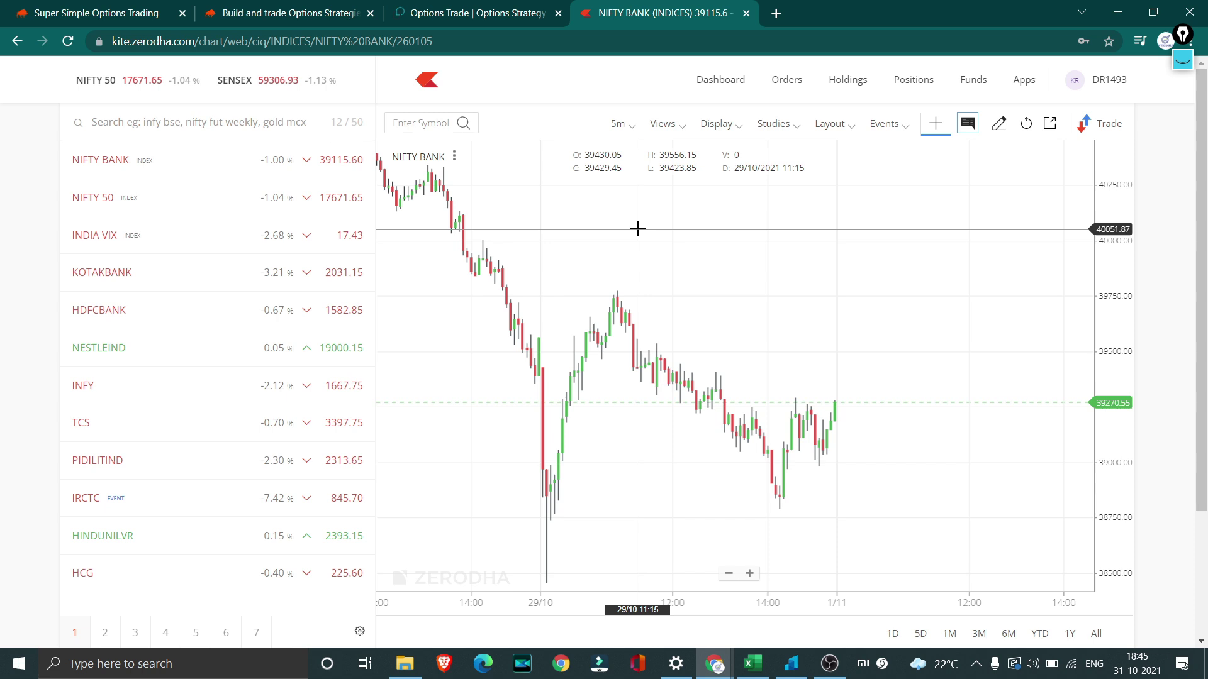
Step: Glance at the Firstock position book, then return to the Sensibull strategy builder
click(791, 664)
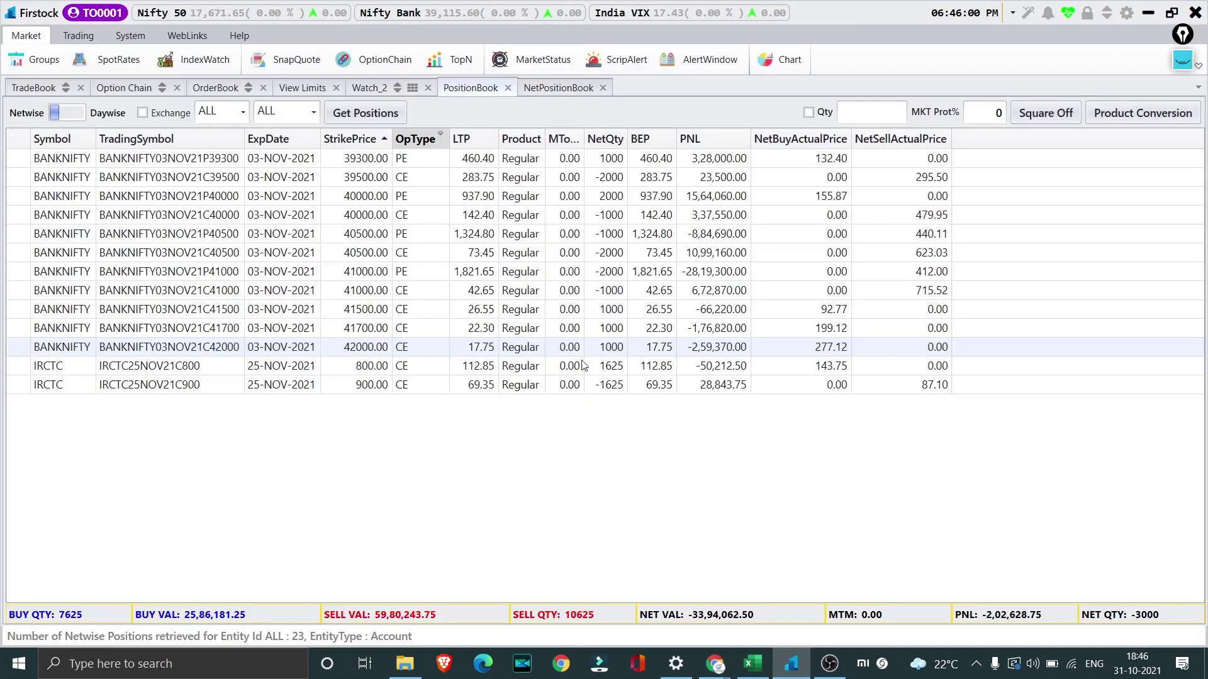
click(791, 663)
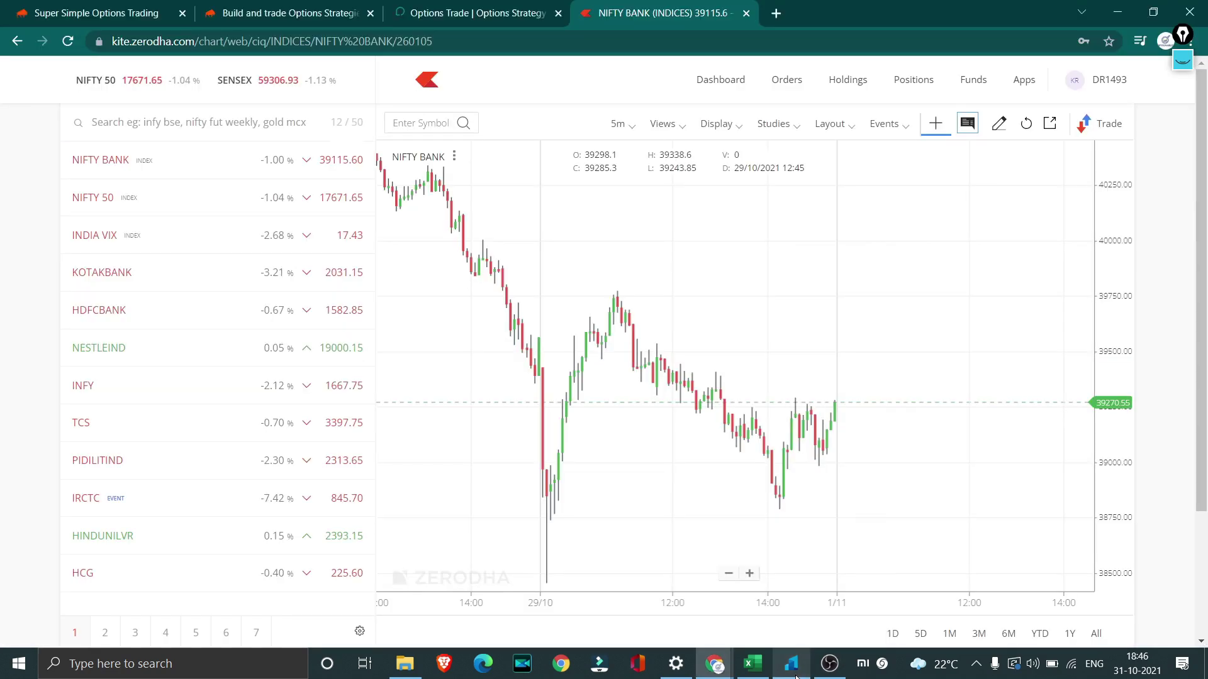
click(302, 12)
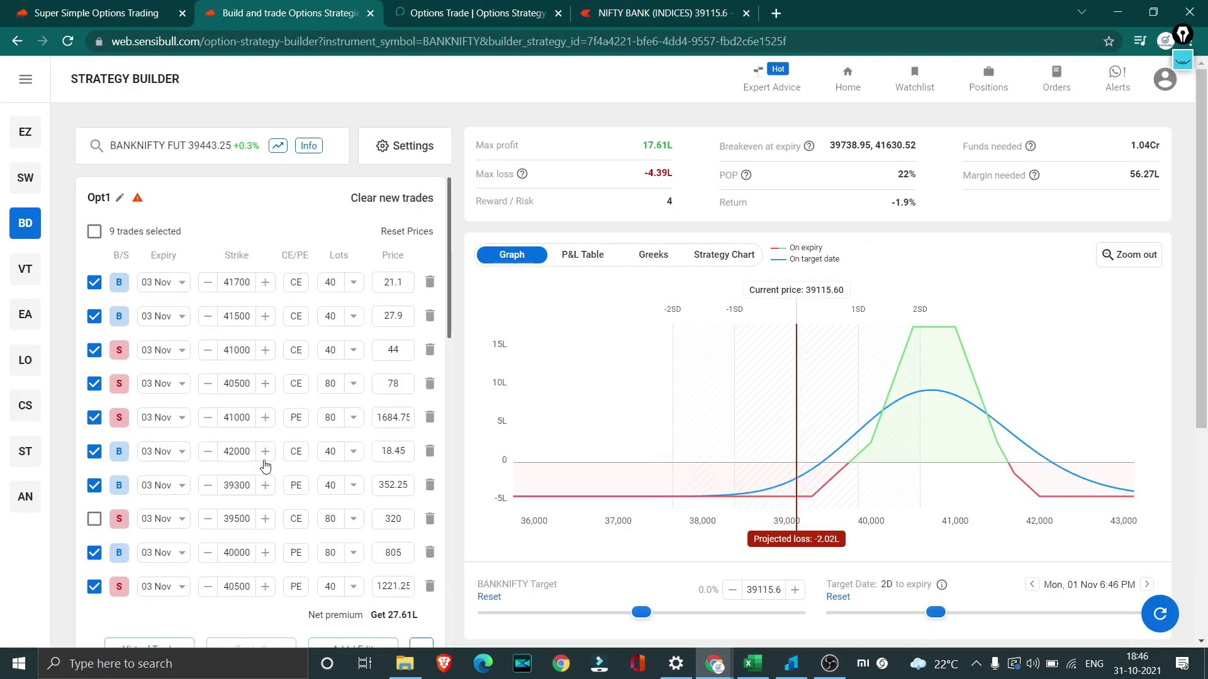
Step: Re-include the 39500 CE leg, then move to the Opstra portfolio page showing +58,218.75 P&L
click(94, 519)
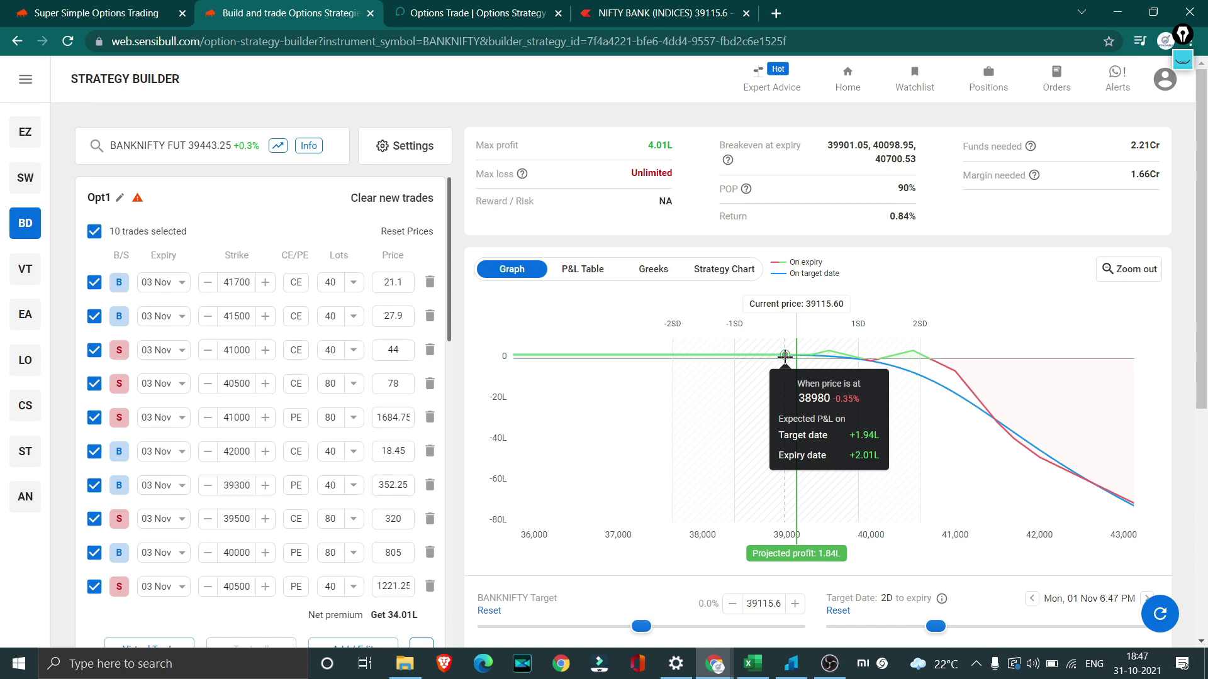
key(ctrl+Tab)
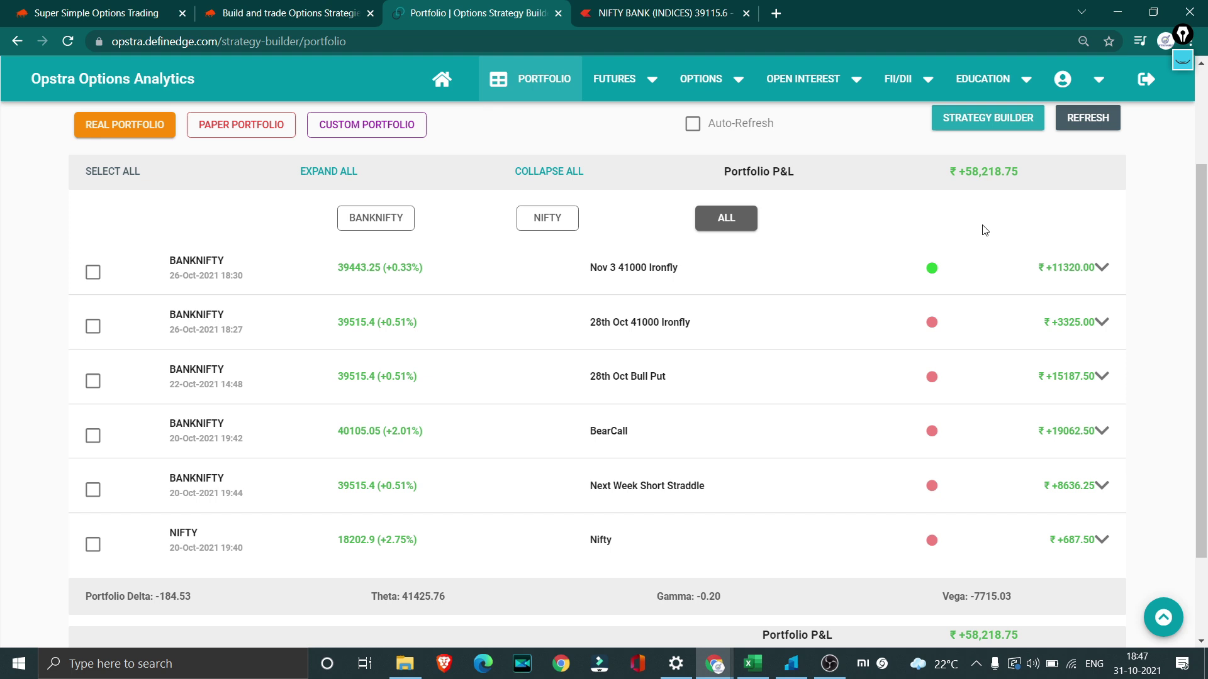
Step: Expand the Nov 3 41000 Ironfly trade and open it for BANKNIFTY strategy analysis
click(1004, 266)
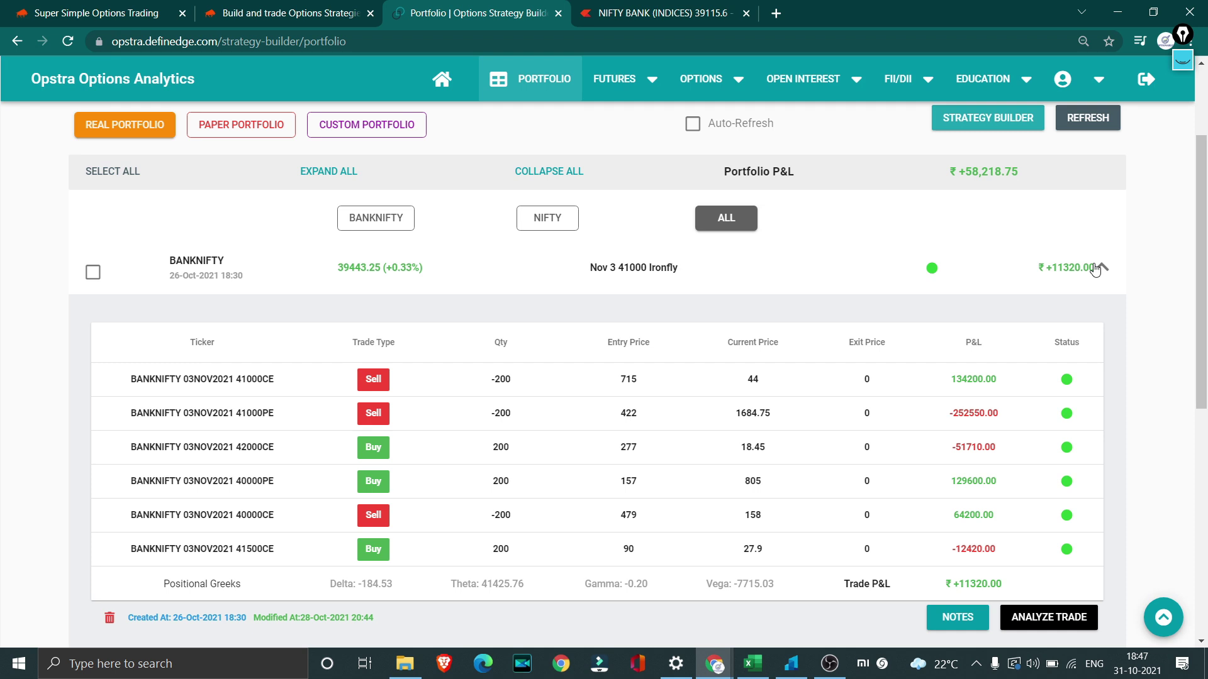
scroll(1094, 270, down, 1)
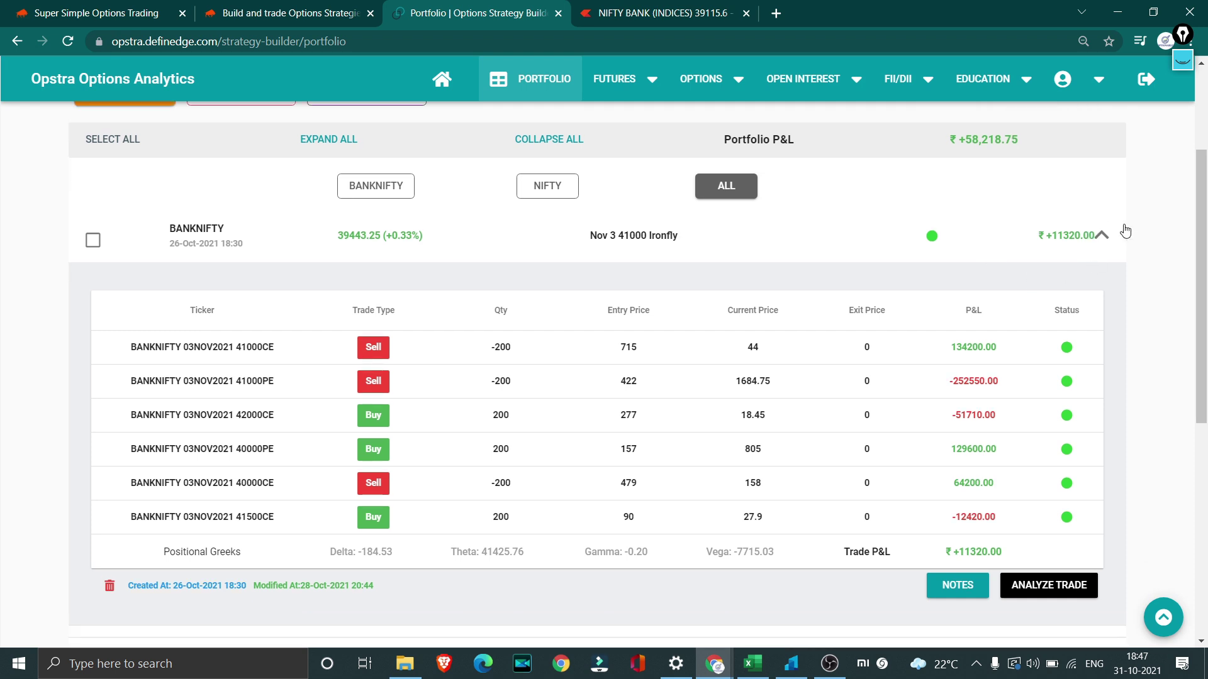
scroll(1126, 232, down, 2)
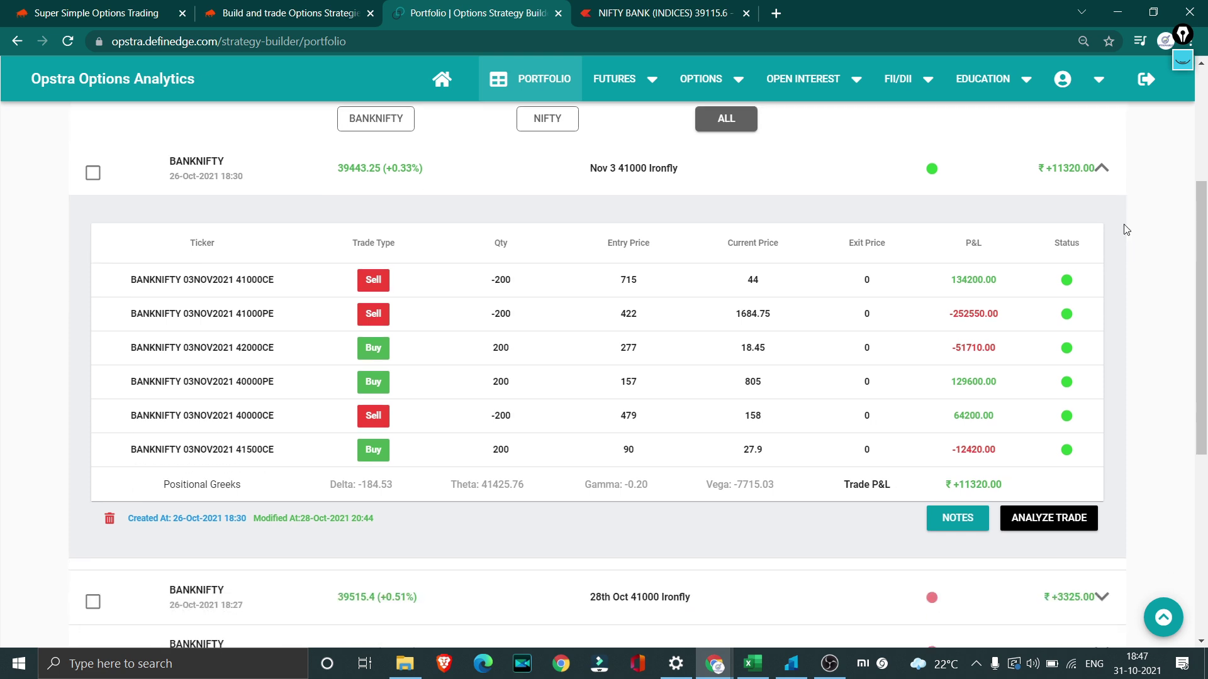
click(1049, 528)
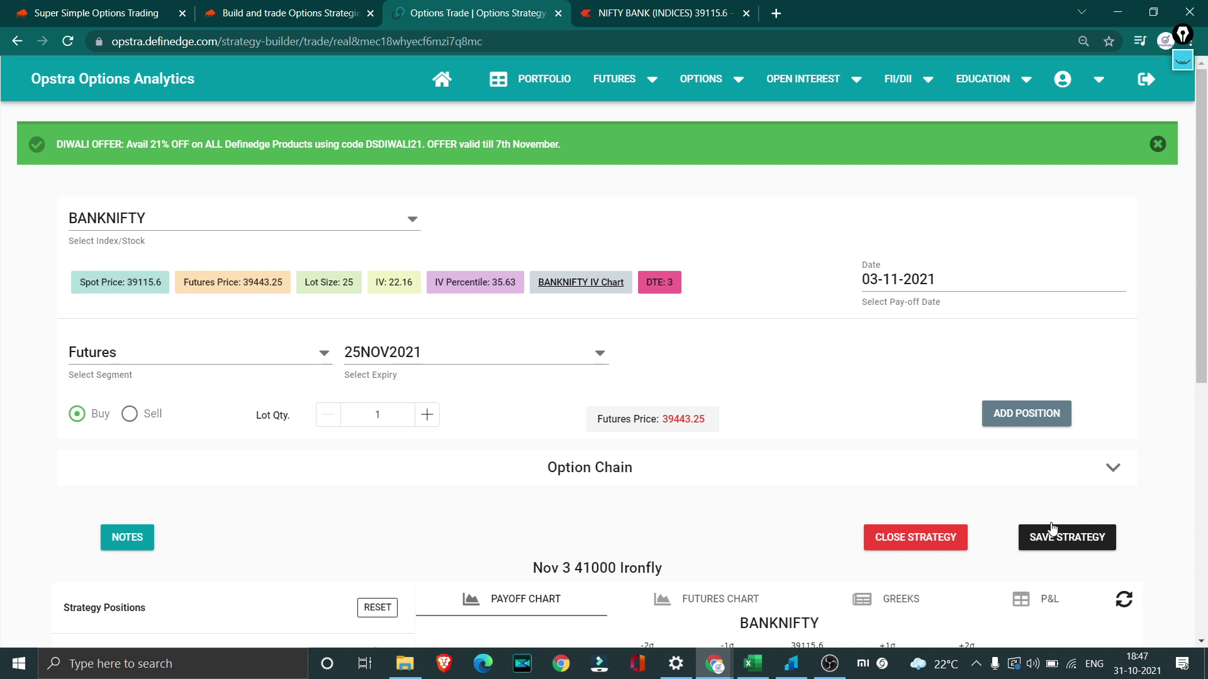
Step: Review the Ironfly payoff stats, highlighting the 0-41046.0 breakevens and total PNL and credit figures
mouse_move(786, 673)
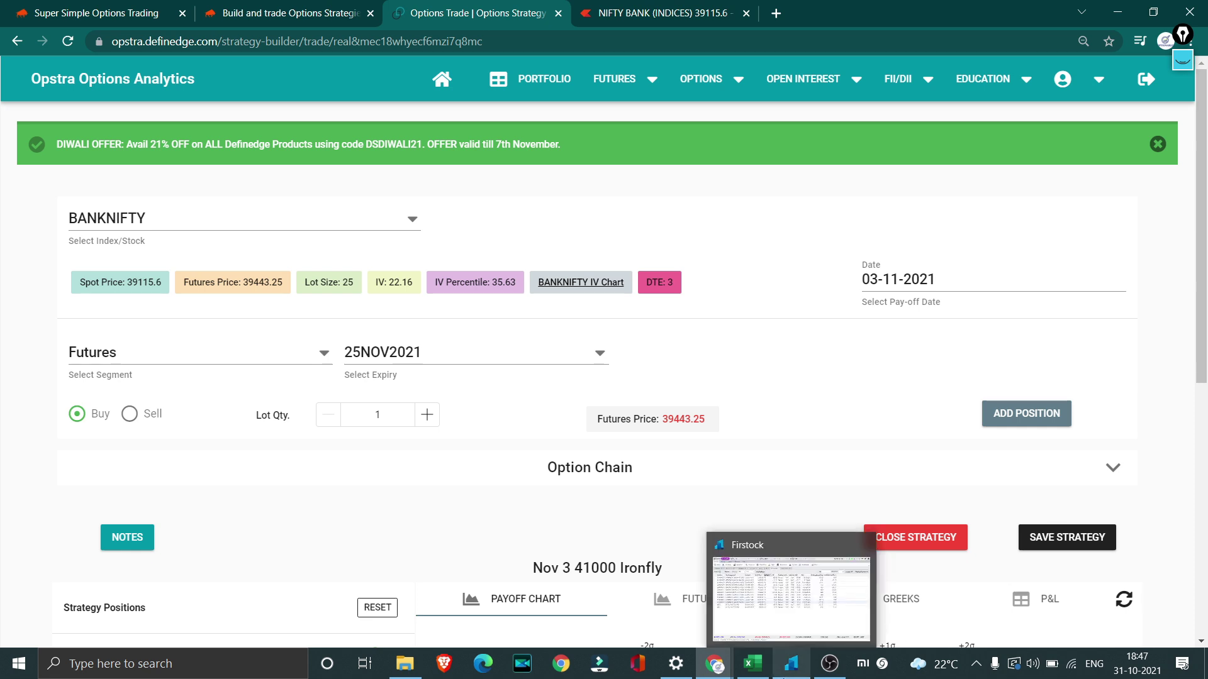
scroll(687, 466, down, 5)
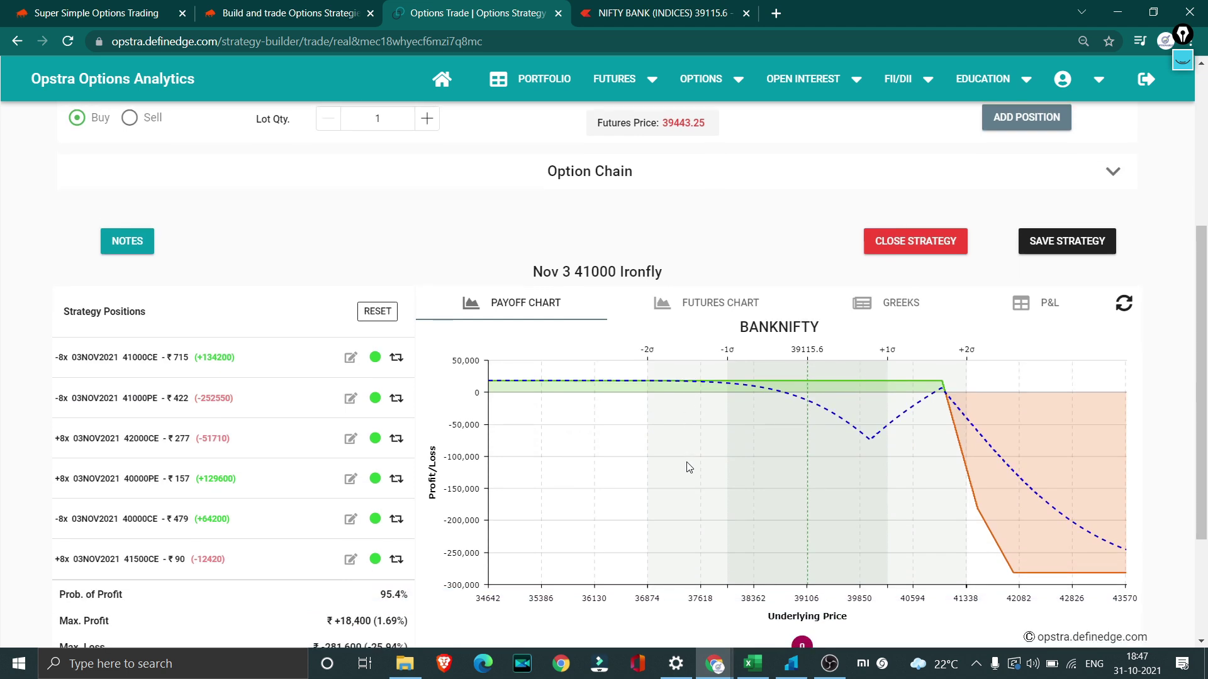
scroll(687, 466, down, 2)
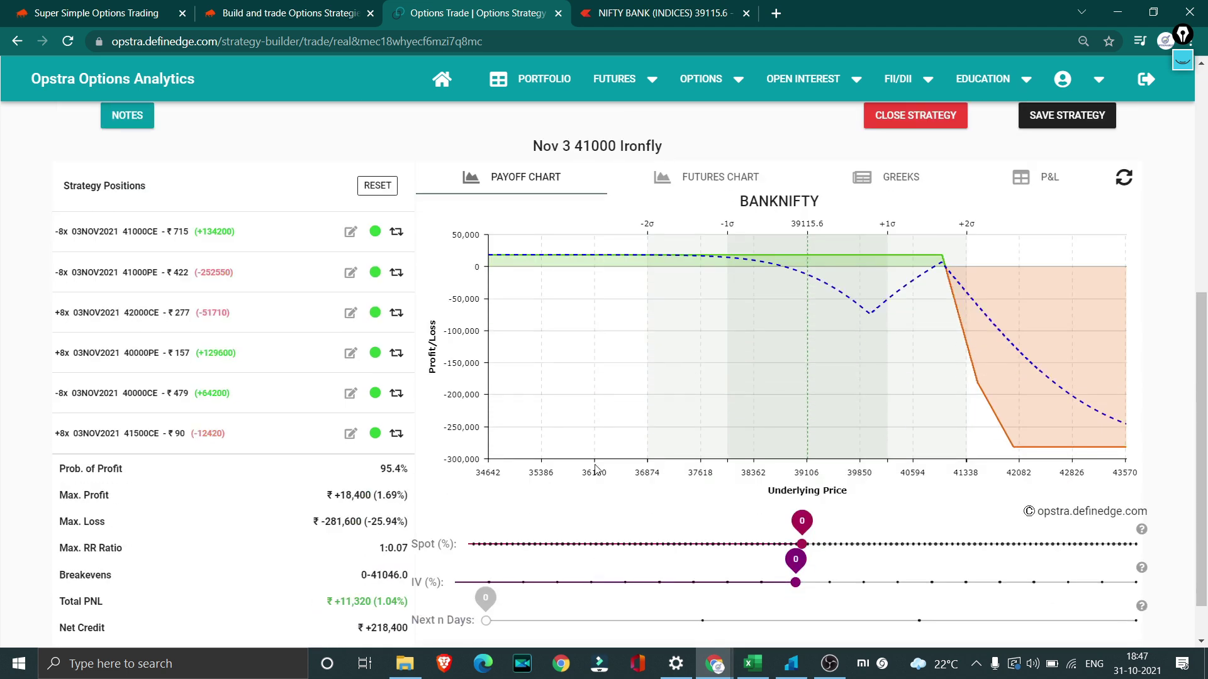
drag(370, 580, 394, 580)
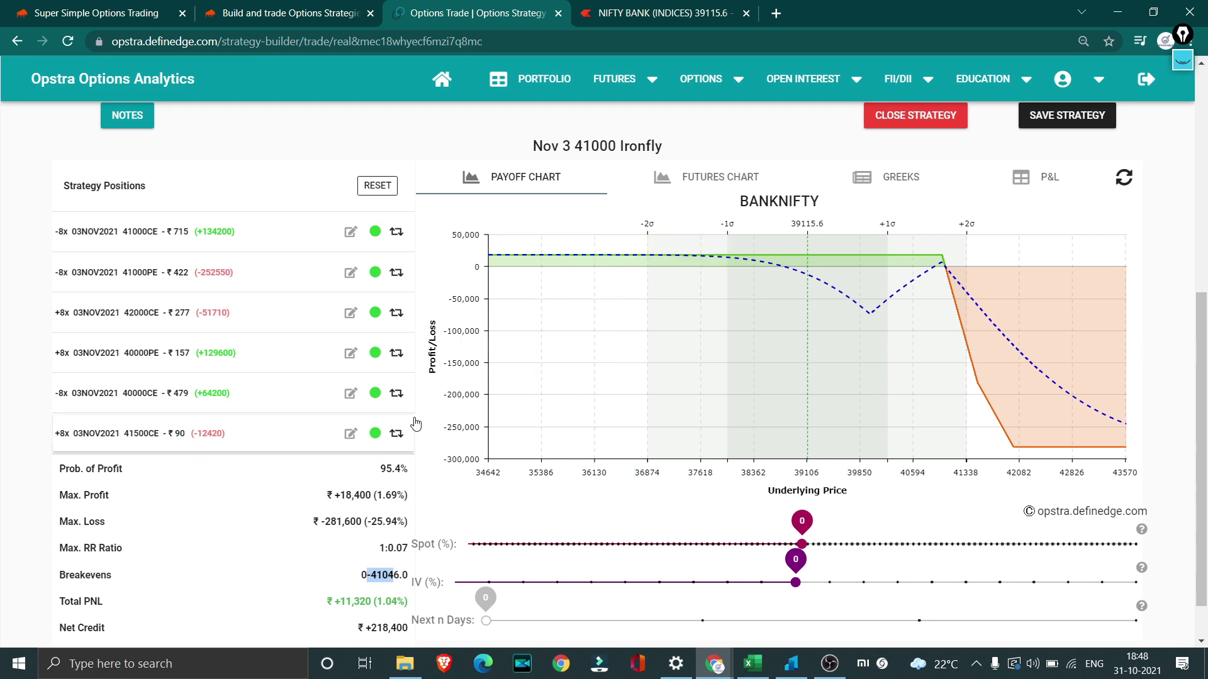
scroll(421, 526, down, 1)
drag(420, 526, 420, 562)
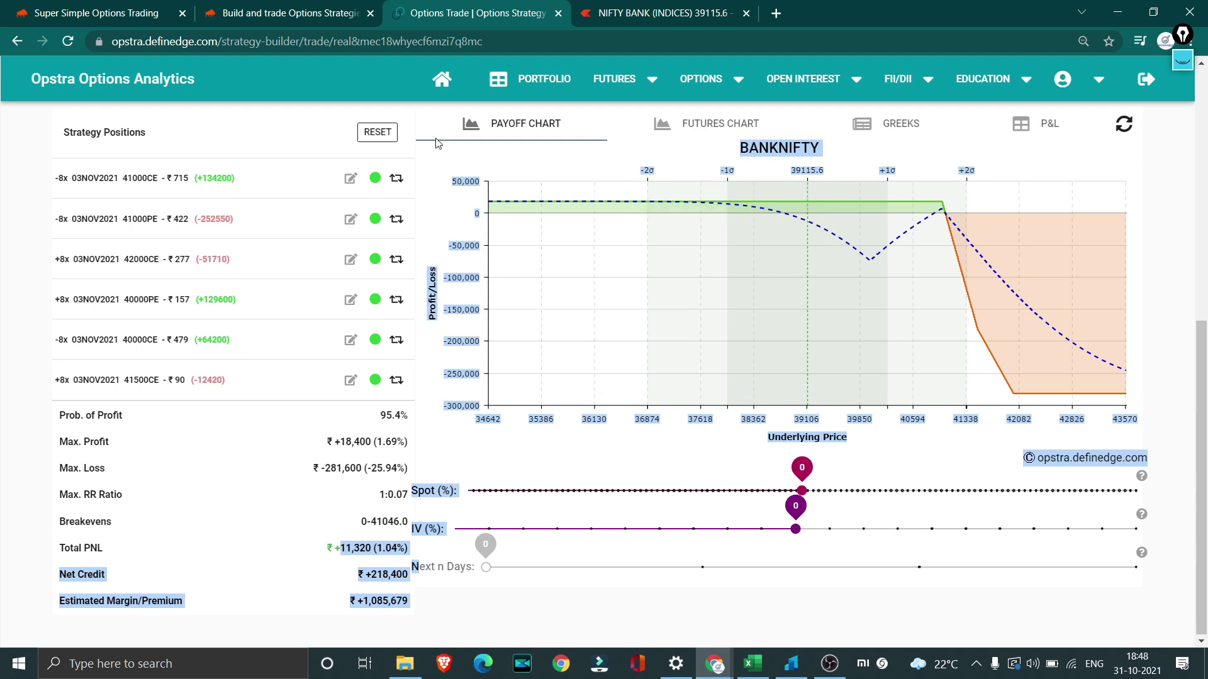
click(537, 98)
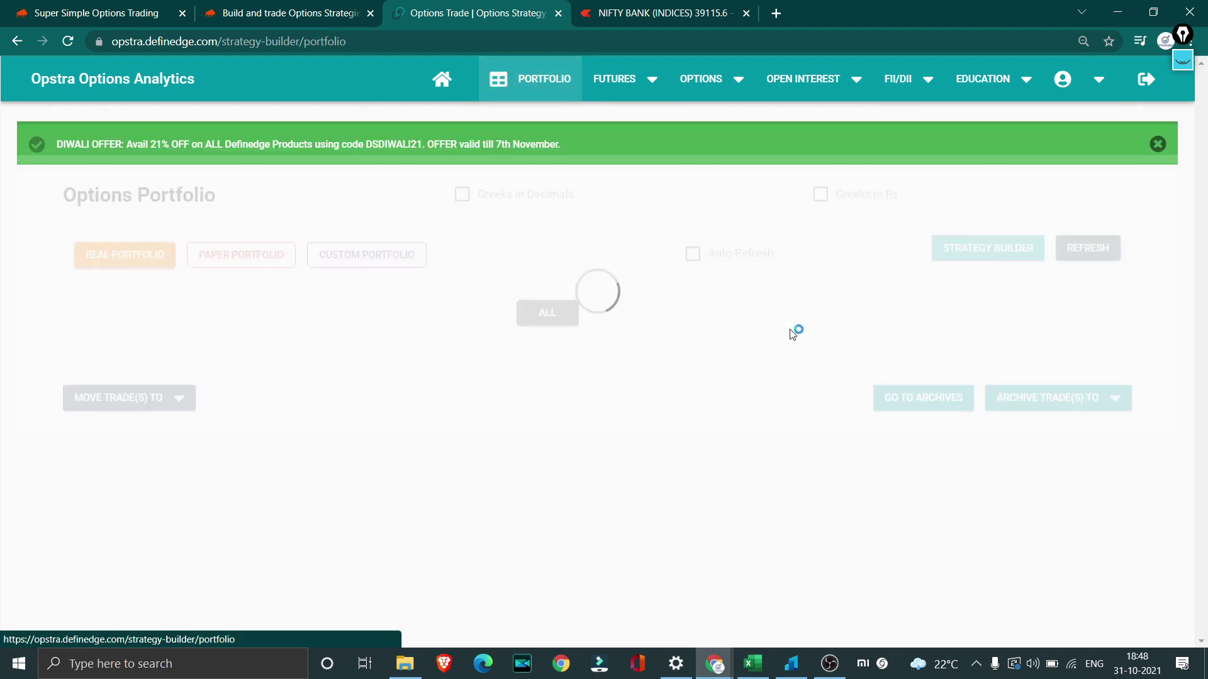
scroll(660, 443, down, 2)
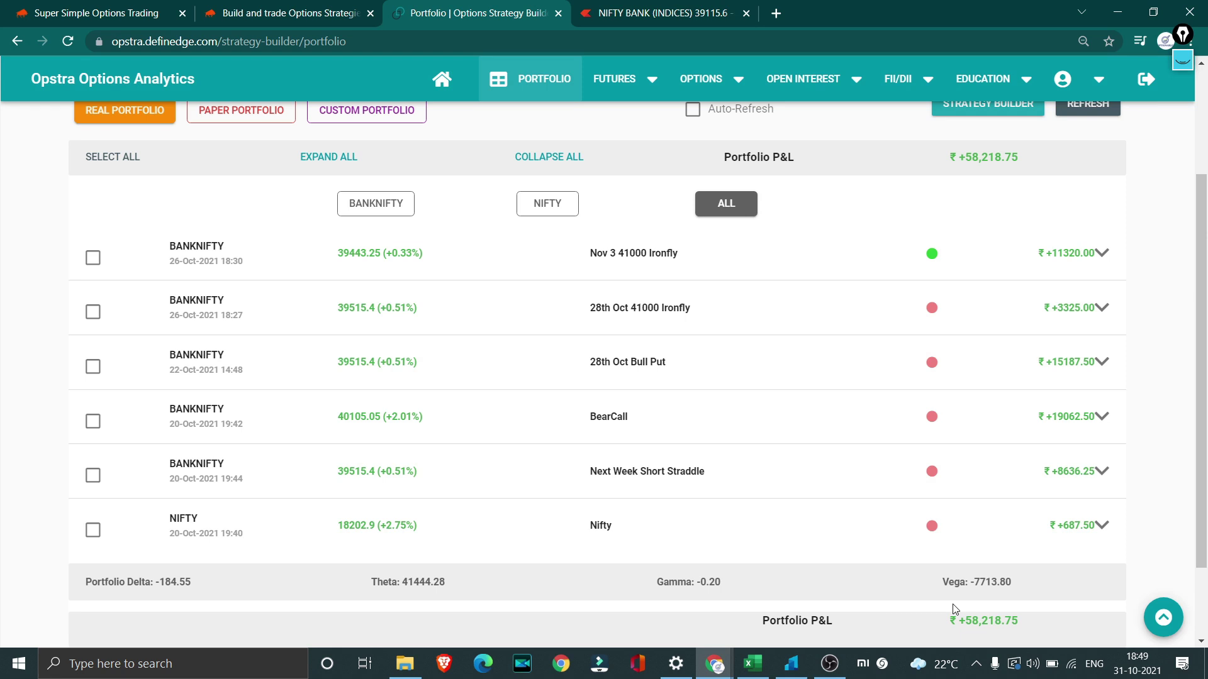
Step: Show the NIFTY BANK 5-minute chart zoomed out to cover several days from 27/10
click(676, 8)
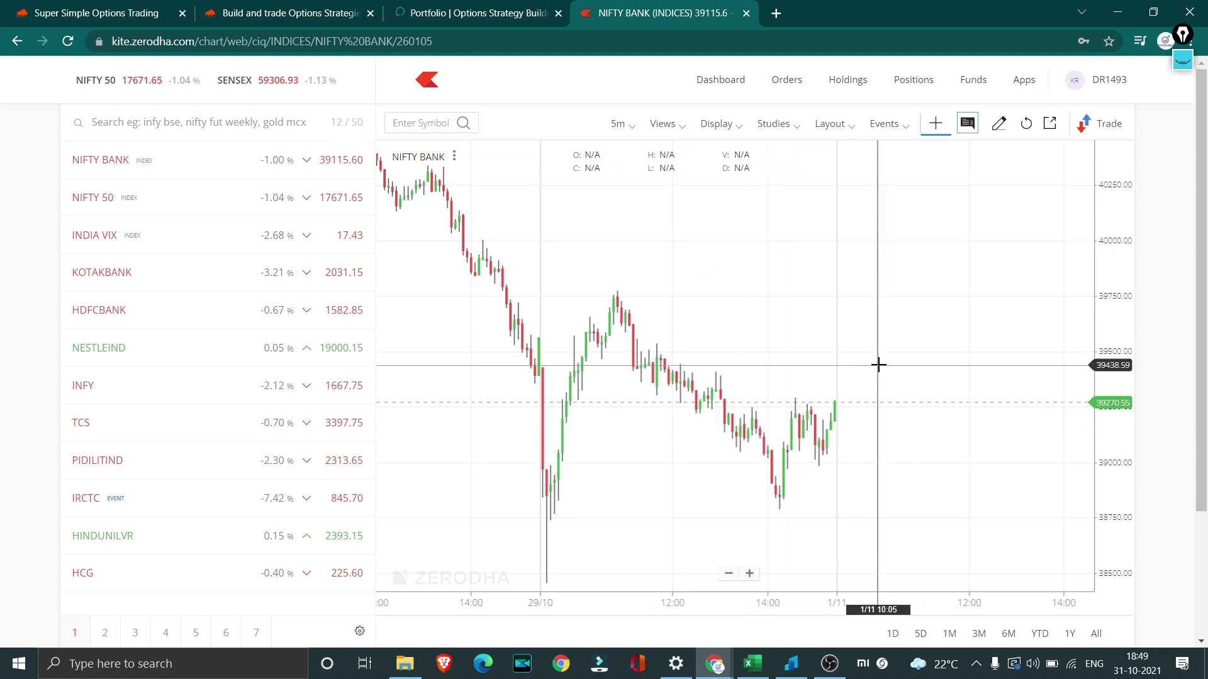
click(728, 574)
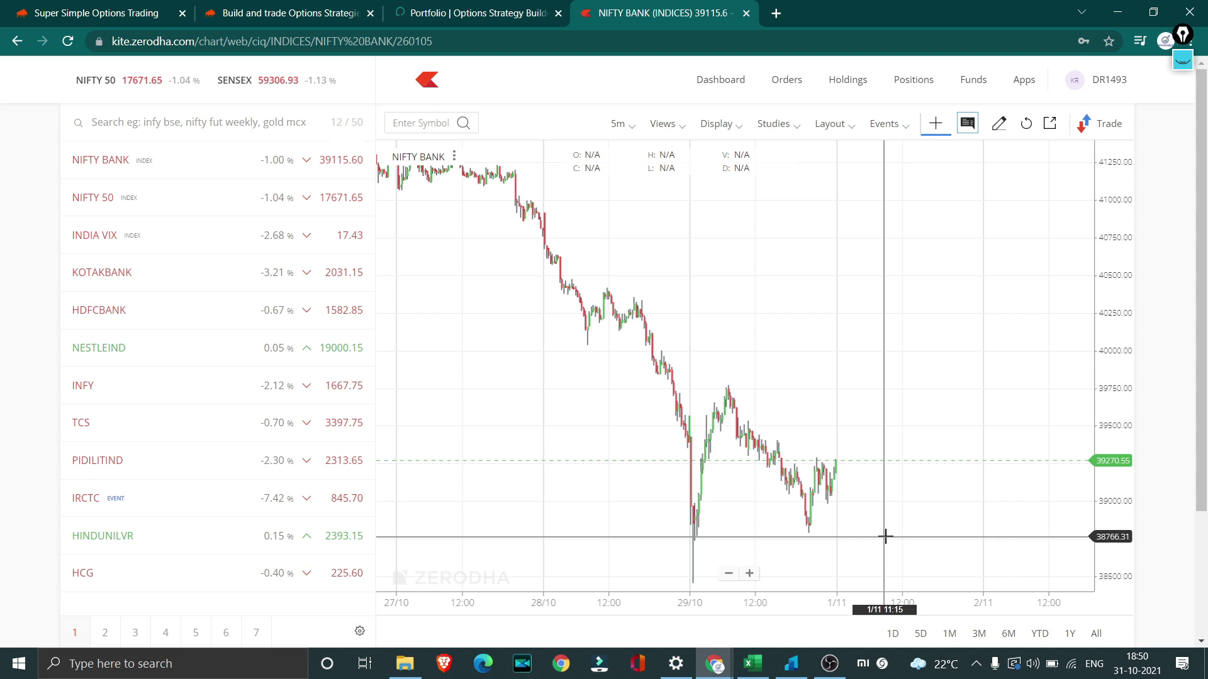
Step: Return to Sensibull and open the Open Interest page with NIFTY weekly OI change for 03 Nov
click(296, 7)
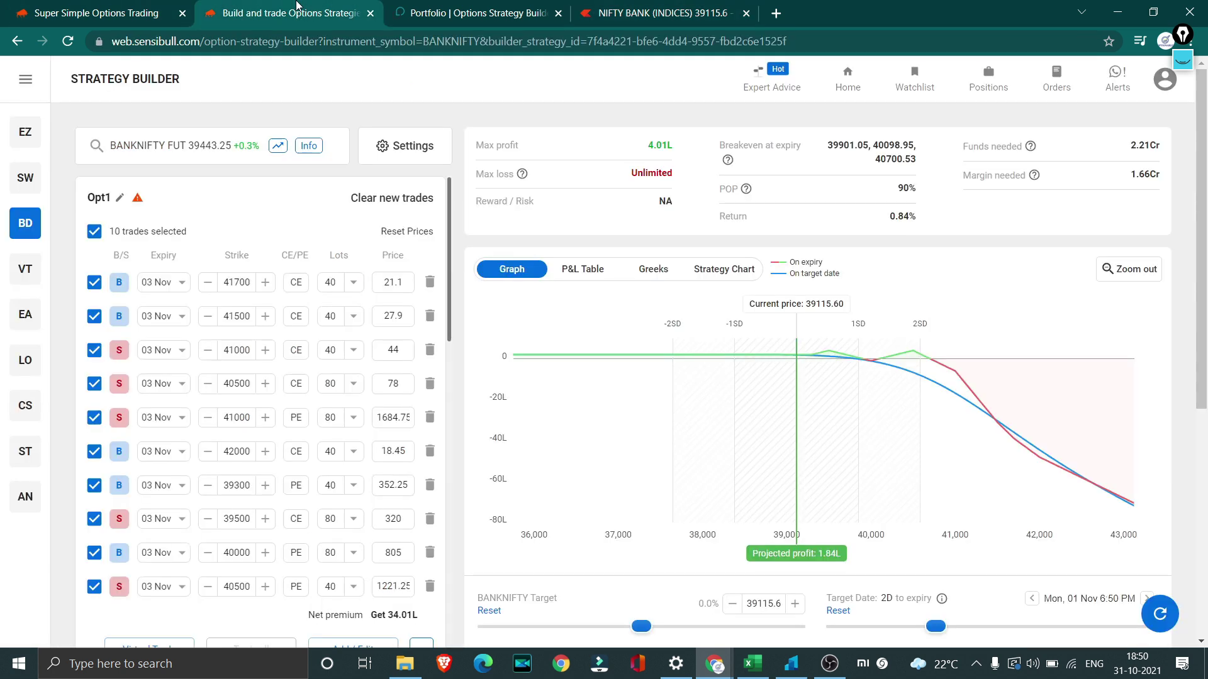
click(94, 13)
click(352, 12)
click(26, 79)
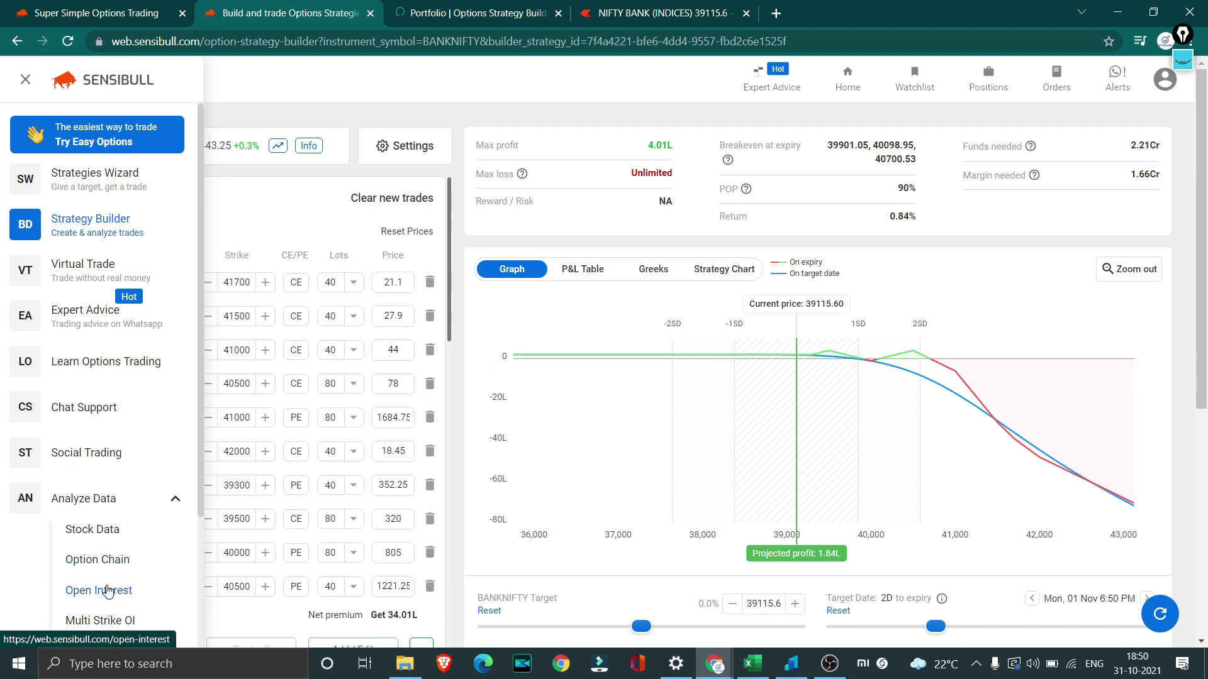
click(109, 592)
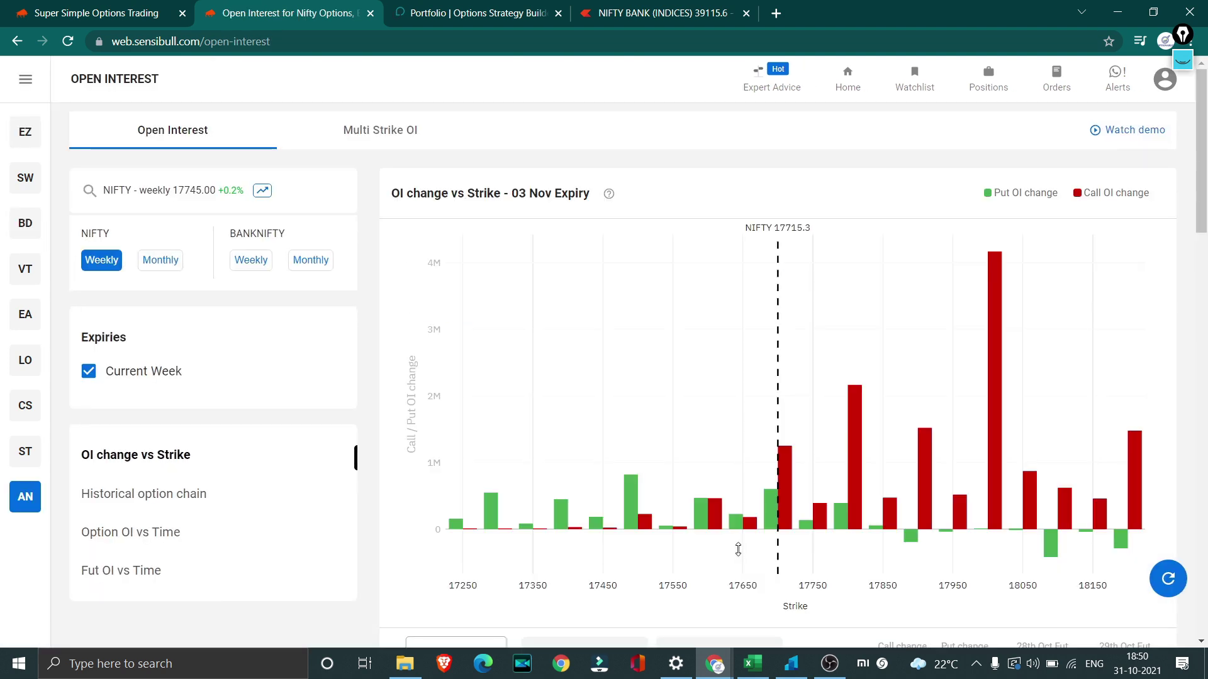
scroll(738, 549, down, 2)
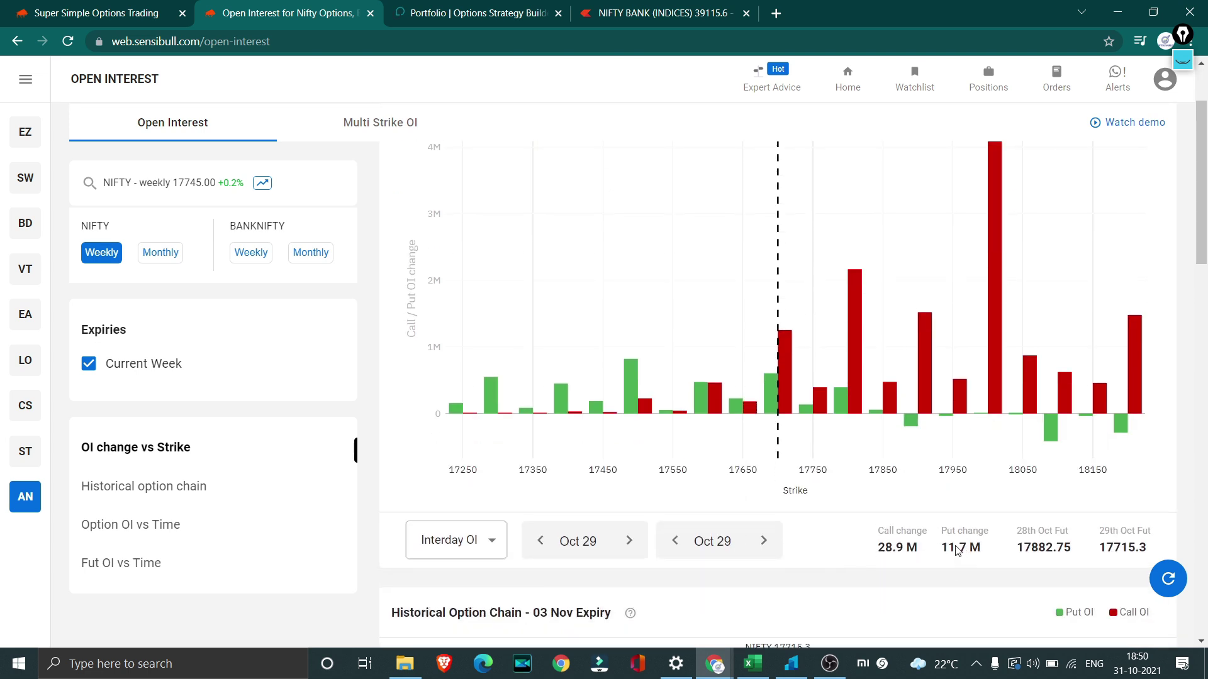
mouse_move(998, 246)
Step: Switch the OI change chart to BANKNIFTY weekly: 7.5 M call change, 5.6 M put change
click(258, 252)
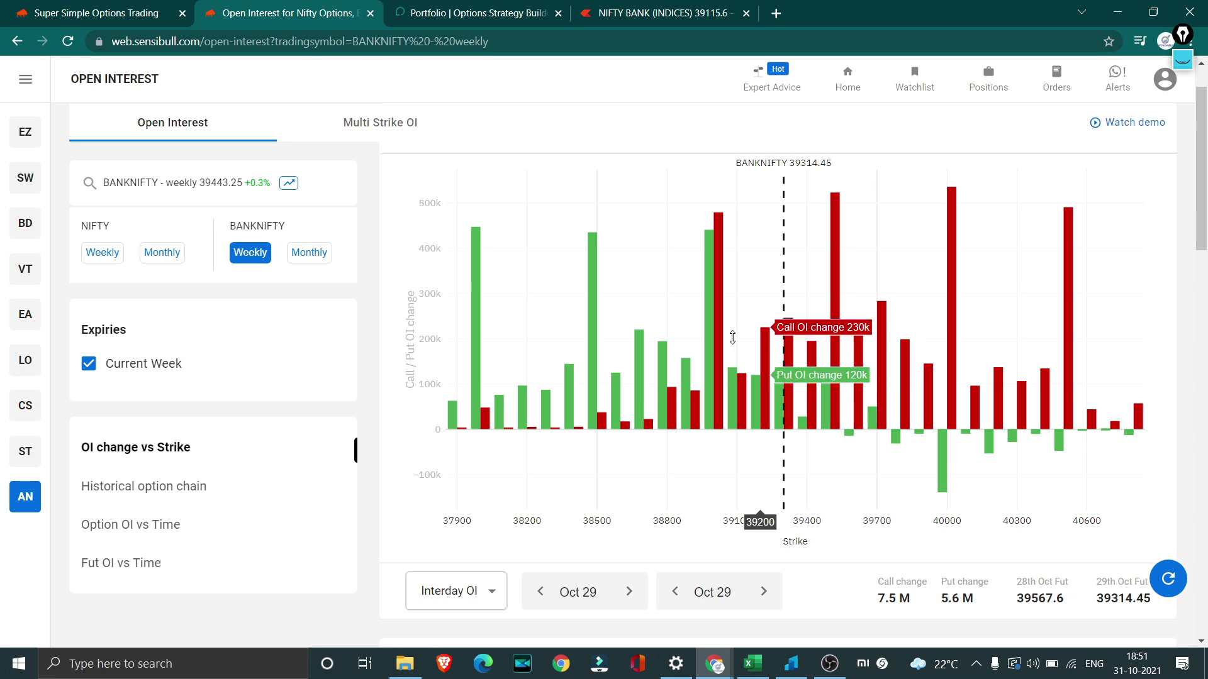
Step: Scroll to the BANKNIFTY 03 Nov historical option chain: 20.2 M calls, 11.2 M puts, PCR 0.6
scroll(620, 314, down, 8)
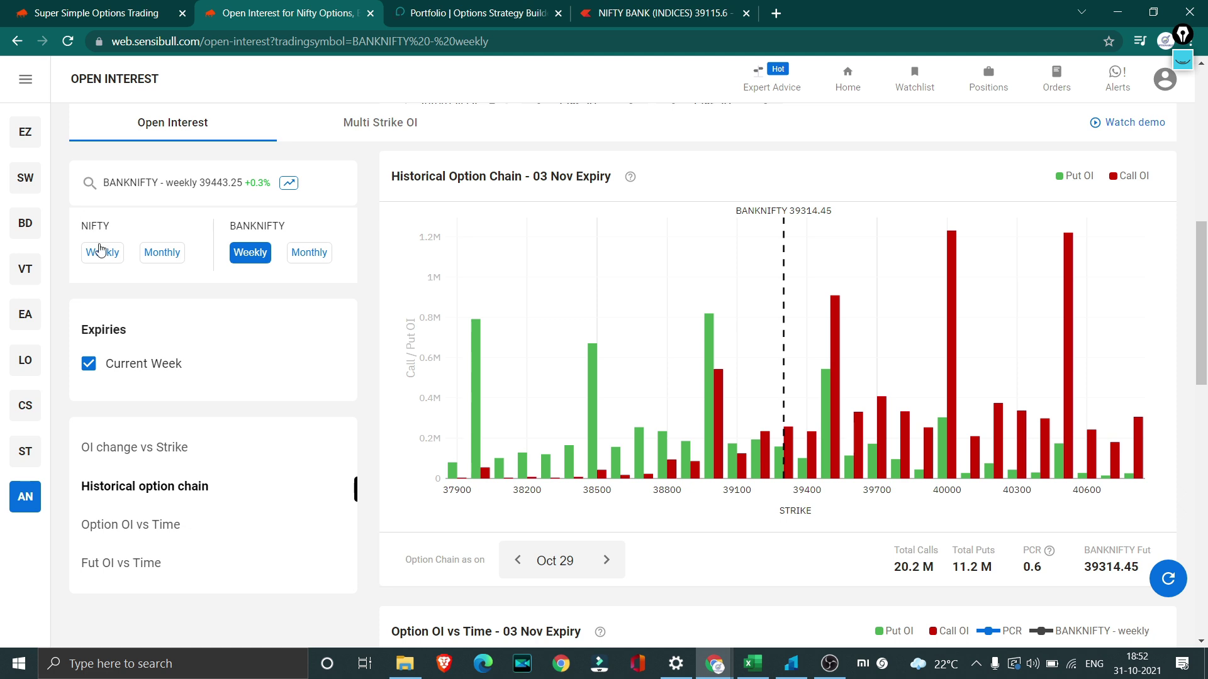
Step: Show NIFTY weekly open interest and inspect the 18000 peak: 64.7 M calls, 30.3 M puts, PCR 0.5
click(102, 250)
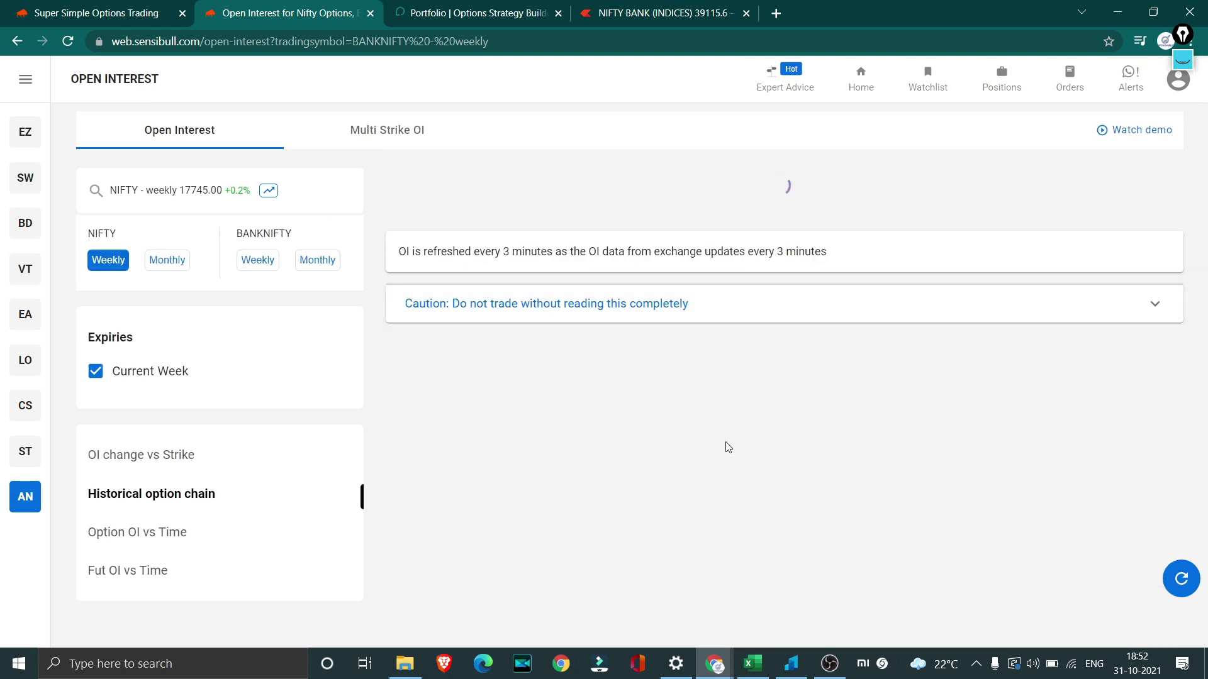
scroll(724, 446, down, 3)
scroll(725, 443, up, 2)
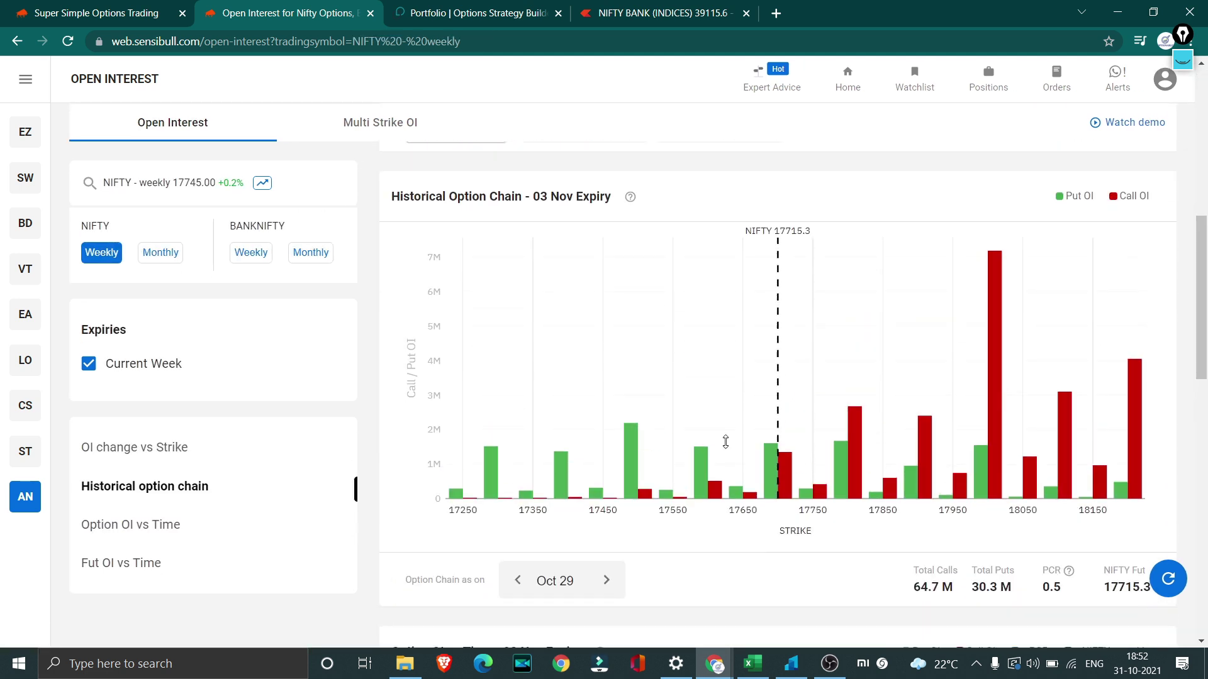
mouse_move(1004, 370)
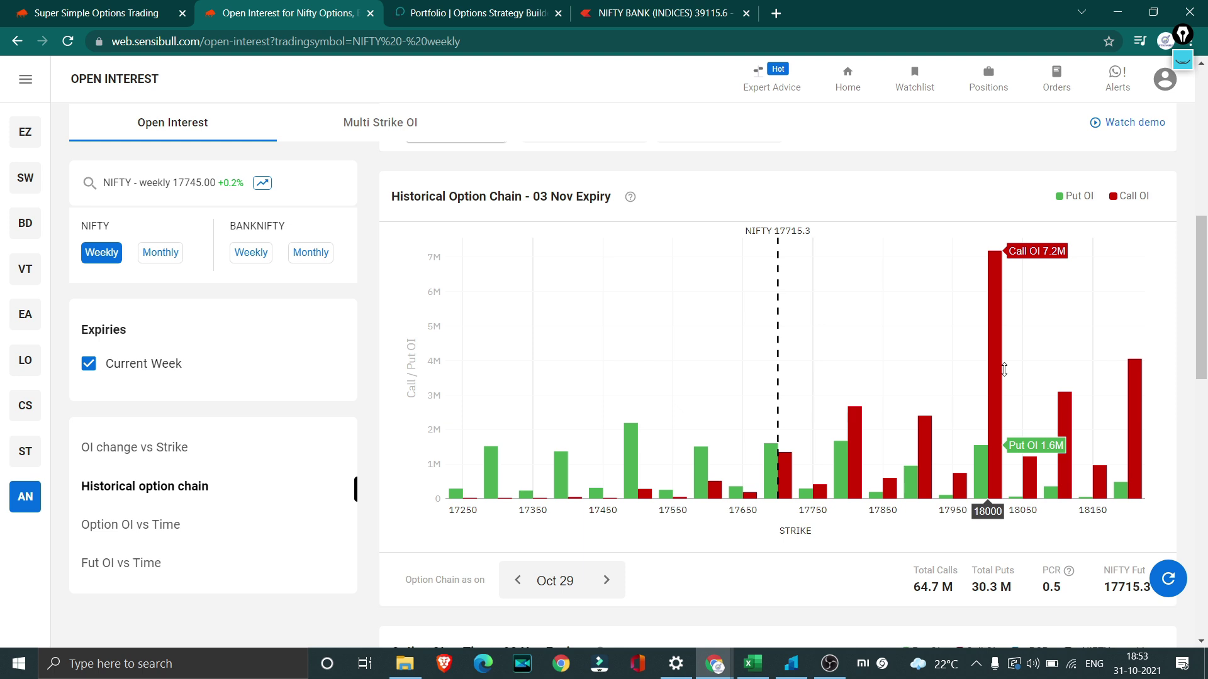
scroll(1004, 370, down, 1)
scroll(1004, 369, down, 4)
scroll(1004, 370, up, 4)
scroll(1004, 370, down, 1)
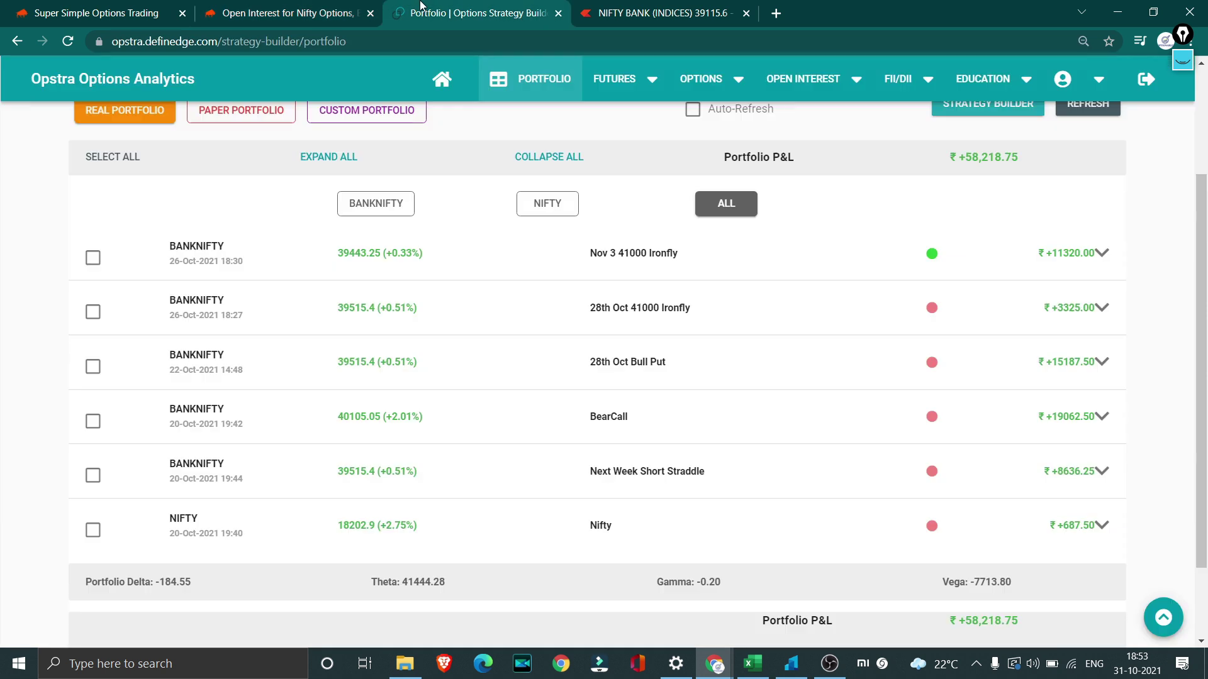
Step: Revisit the Opstra portfolio, then bring Firstock's PositionBook (PNL -2,02,628.75) to the front
click(423, 10)
click(792, 664)
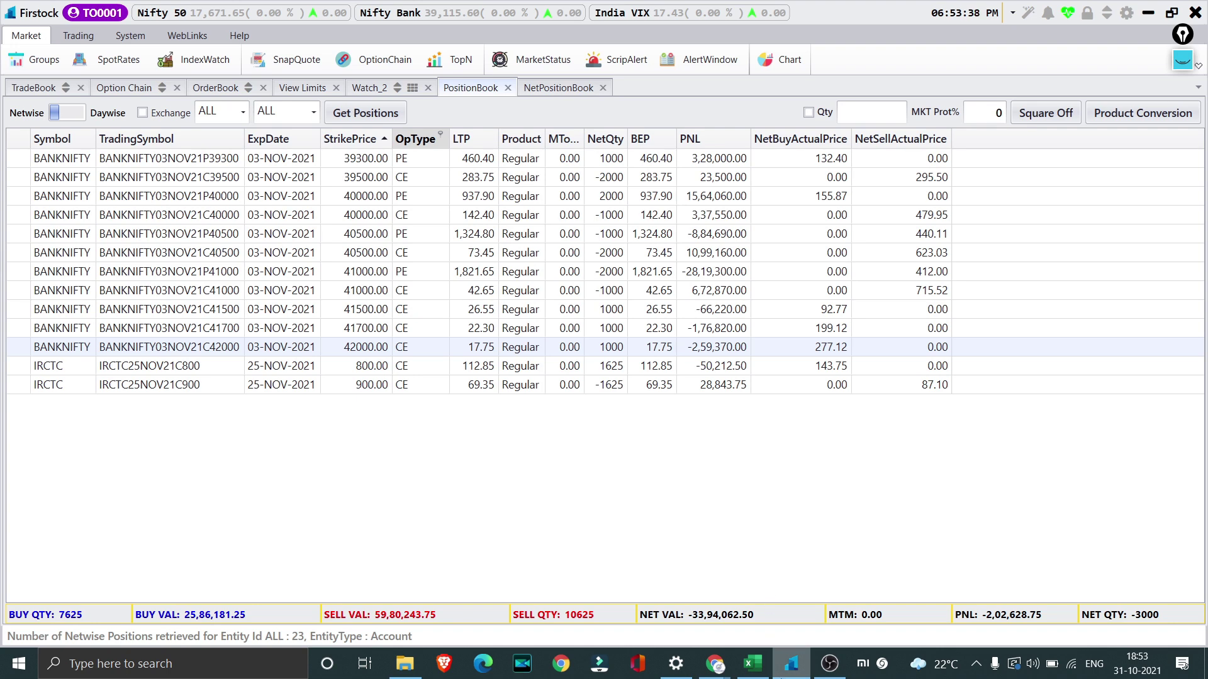
Step: Return to the Opstra portfolio window showing +58,218.75 P&L across six strategies
mouse_move(710, 663)
click(764, 583)
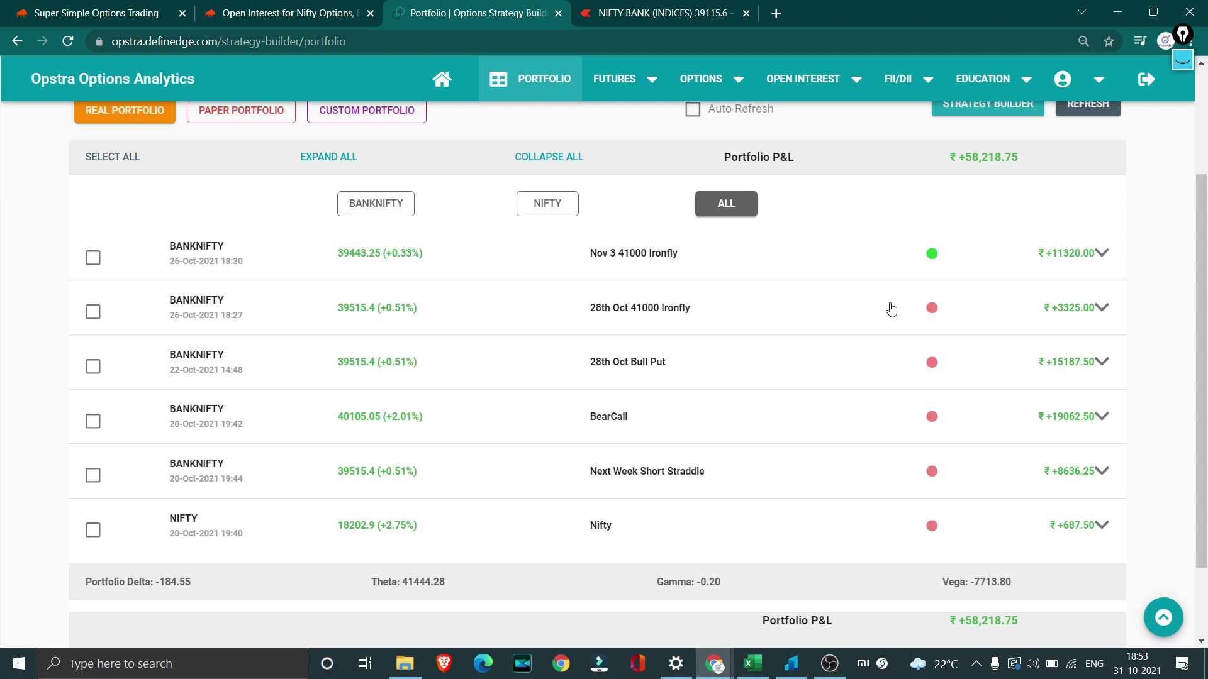
Step: On Sensibull's Open Interest page, review BANKNIFTY weekly option chain, then switch back to NIFTY weekly
click(279, 8)
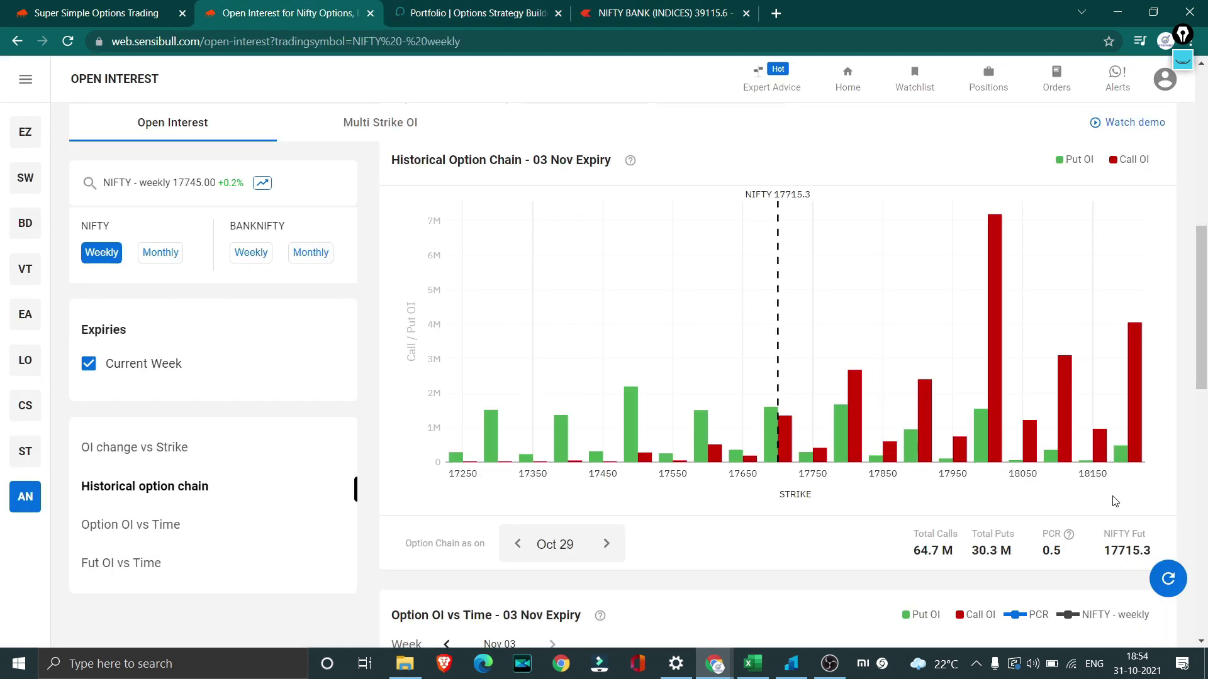
click(250, 258)
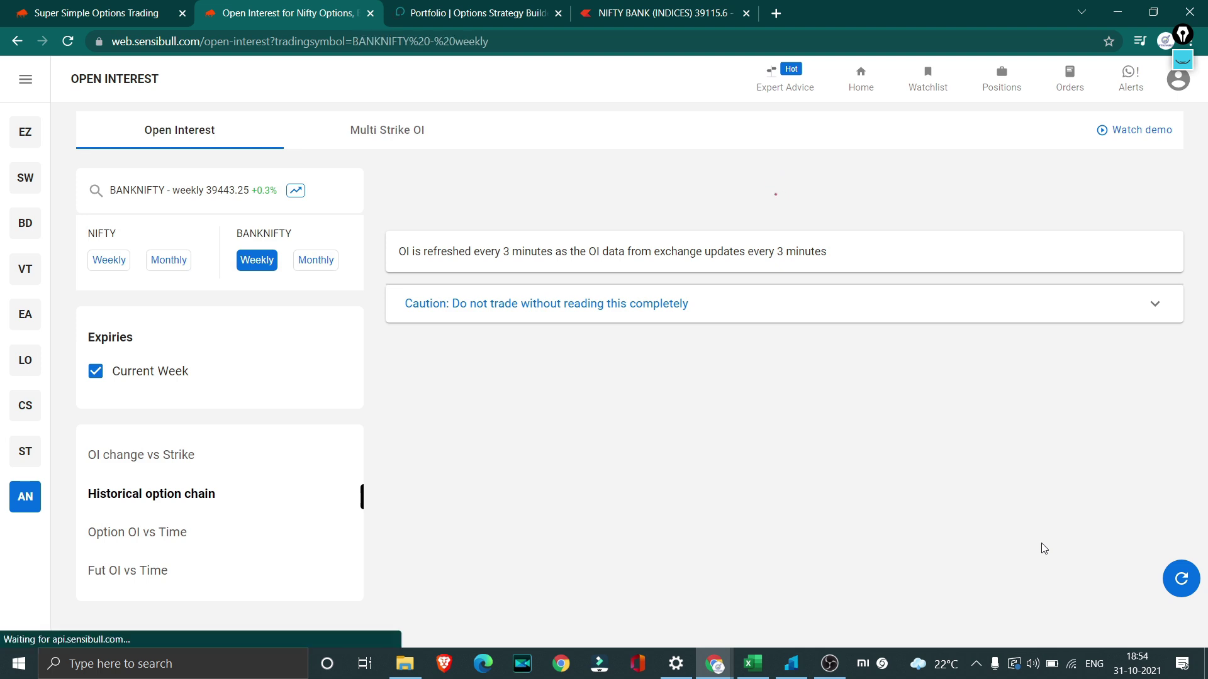
scroll(1042, 544, down, 4)
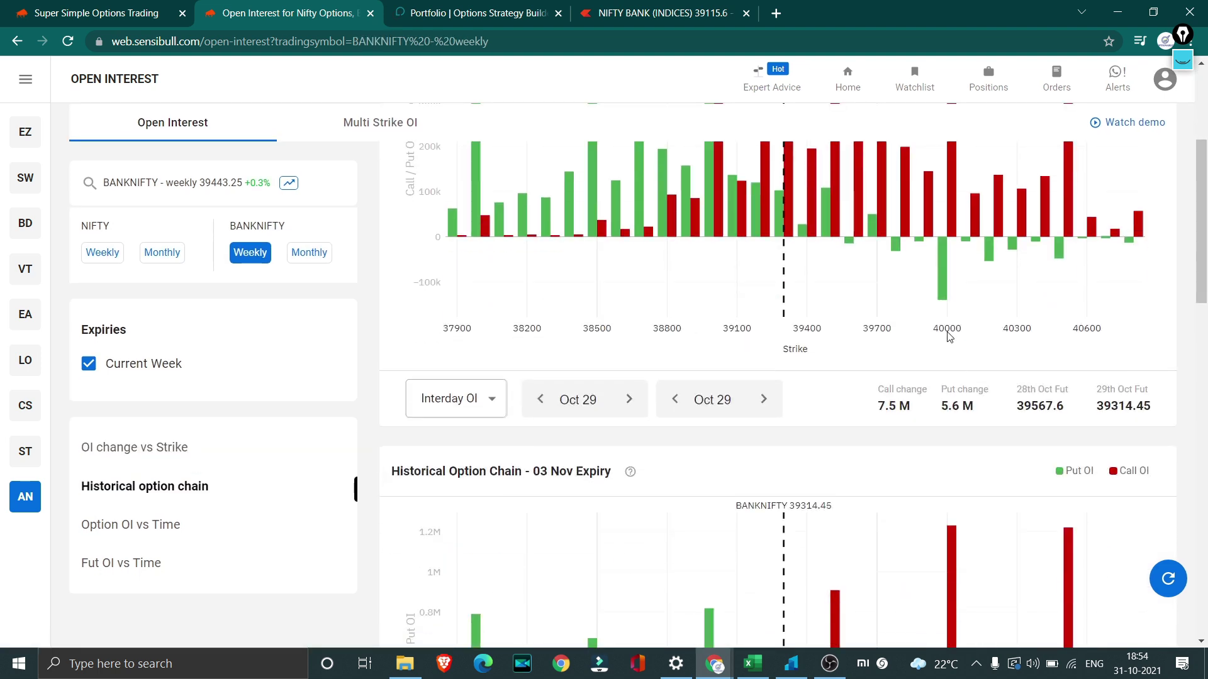
scroll(948, 337, down, 5)
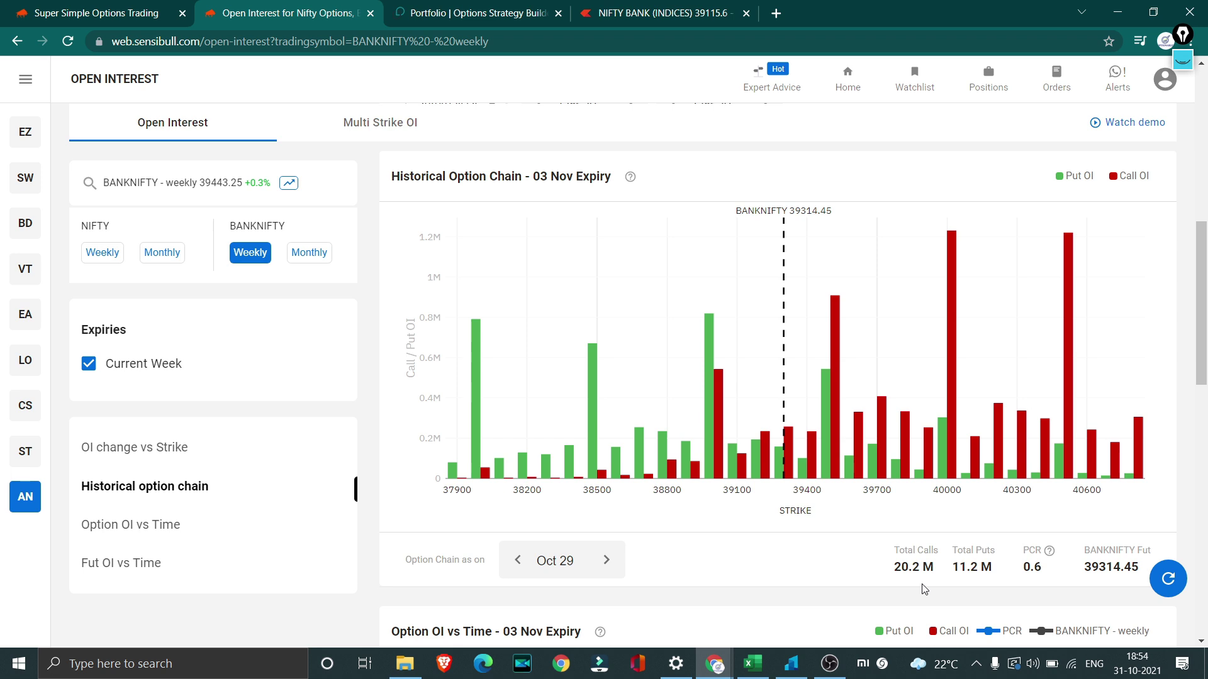
click(101, 252)
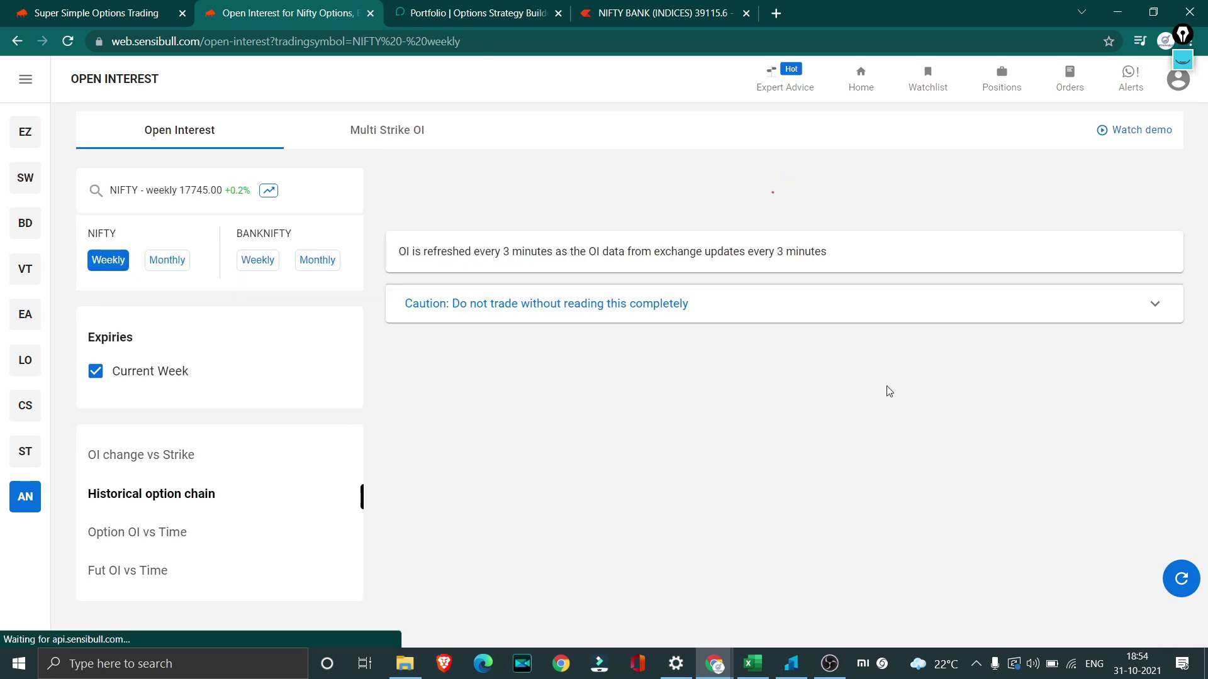